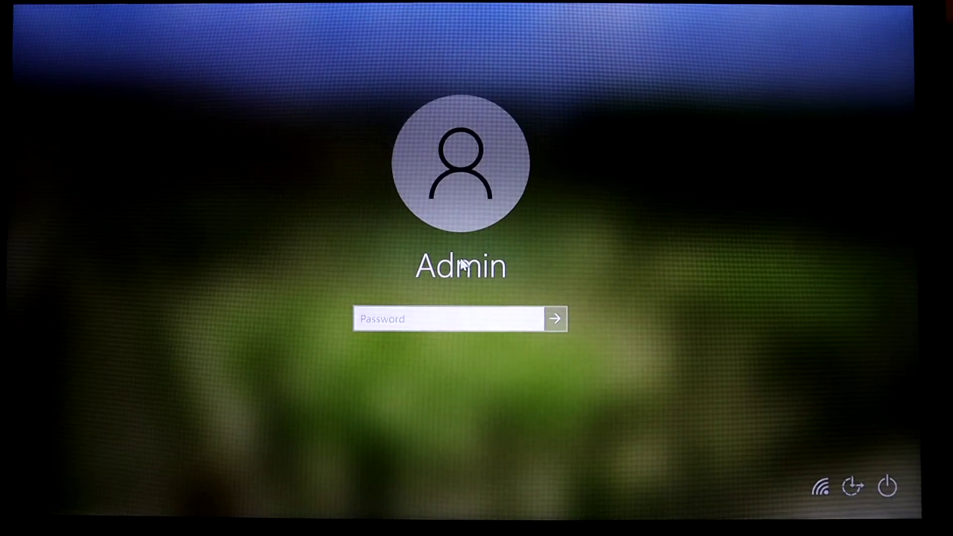
pyautogui.write('**************')
# Try two passwords on the Admin account, dismissing the incorrect-password message between attempts
pyautogui.press('Return')
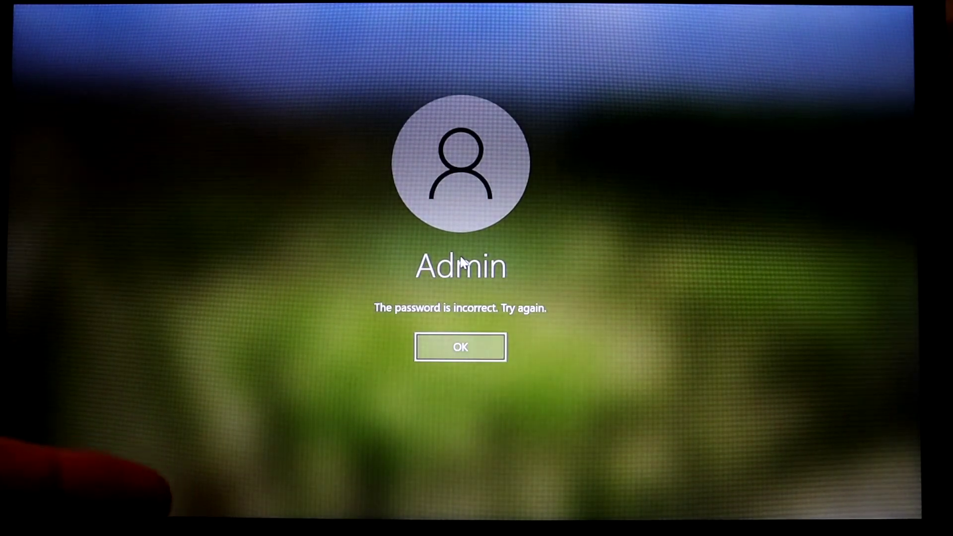
pyautogui.press('Return')
pyautogui.write('*')
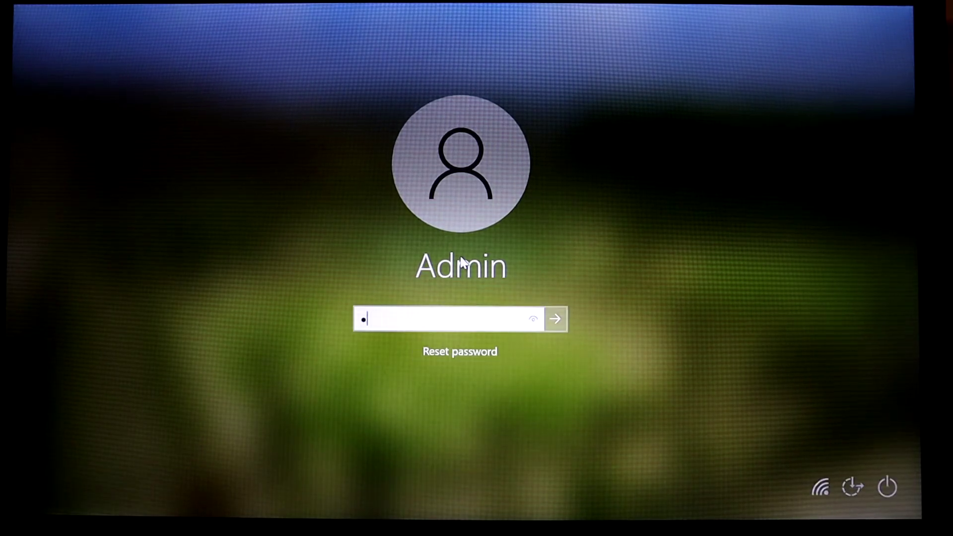
pyautogui.write('******')
pyautogui.press('Return')
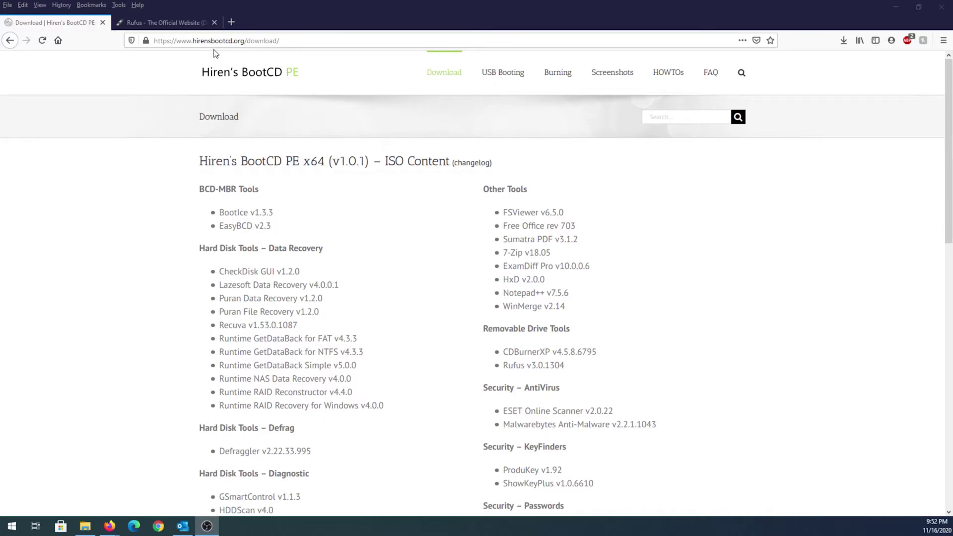
pyautogui.scroll(-3, 242, 246)
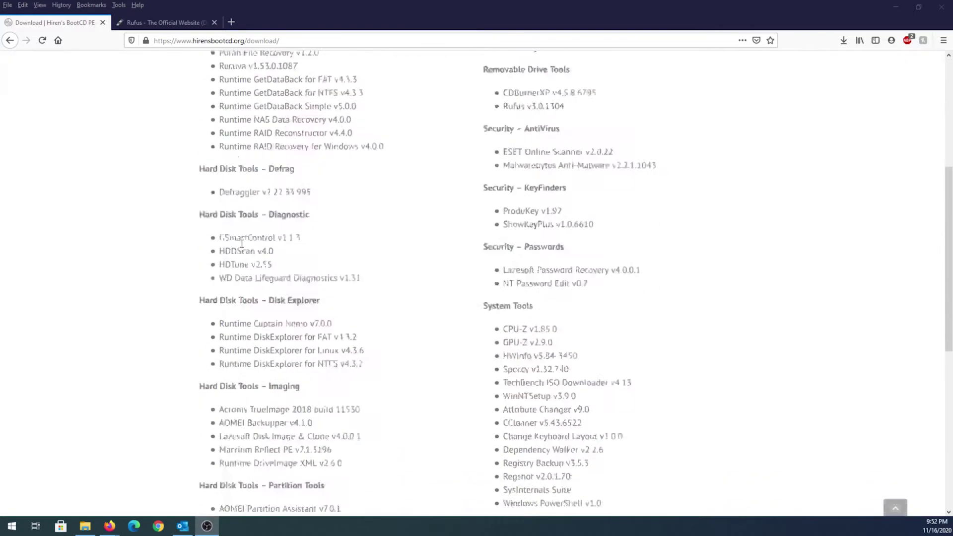
pyautogui.scroll(-2, 242, 247)
pyautogui.scroll(-3, 241, 248)
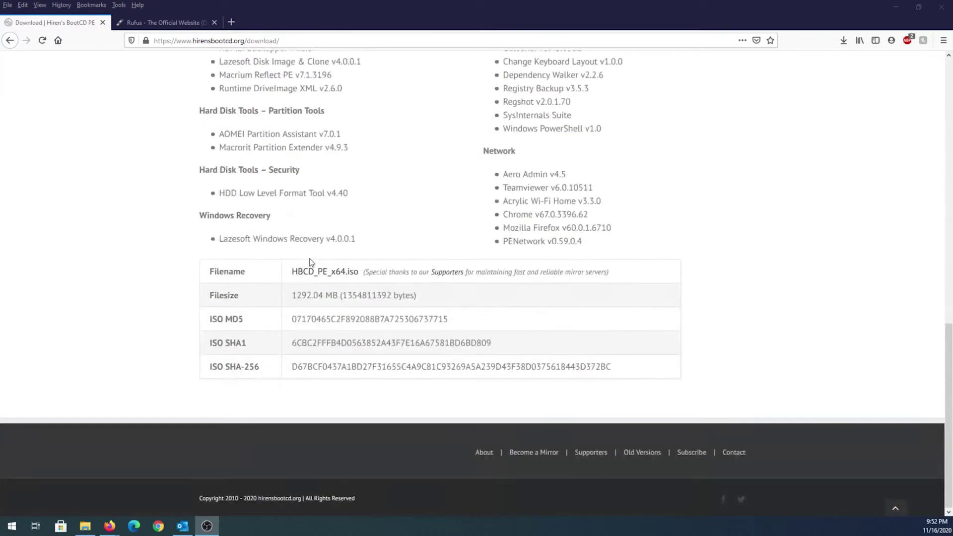
# Save HBCD_PE_x64.iso from the Hiren's BootCD PE page, then go to the Rufus website tab
pyautogui.click(331, 272)
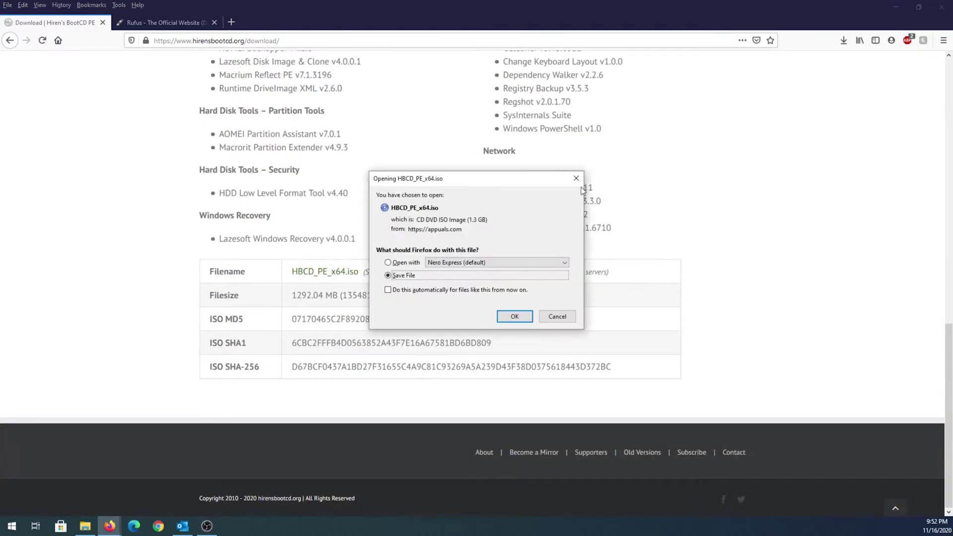
pyautogui.click(515, 317)
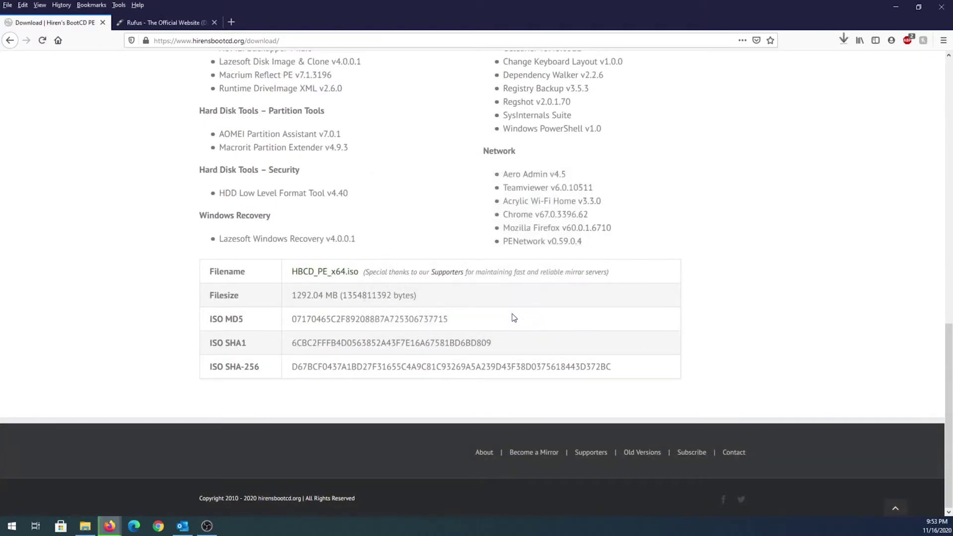
pyautogui.click(151, 24)
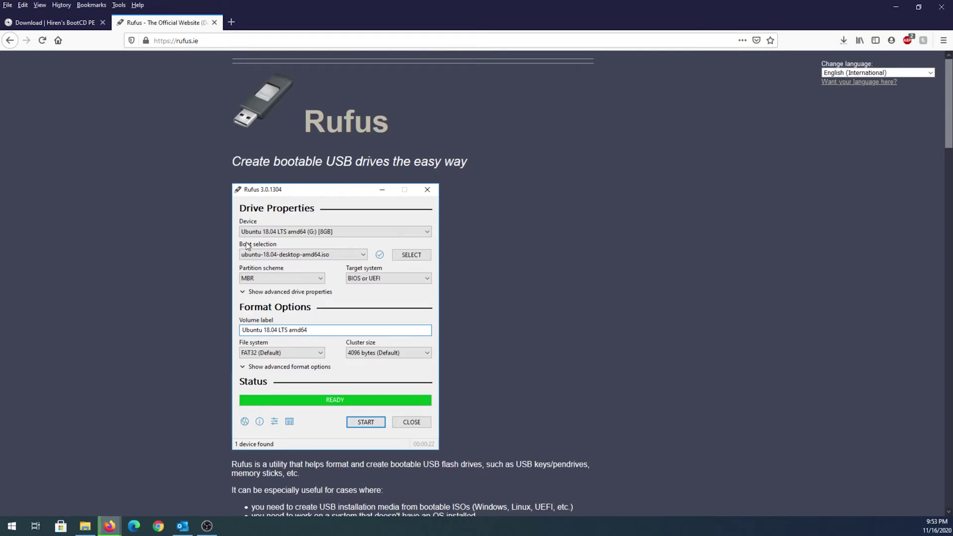
pyautogui.scroll(-4, 246, 246)
pyautogui.scroll(-1, 246, 243)
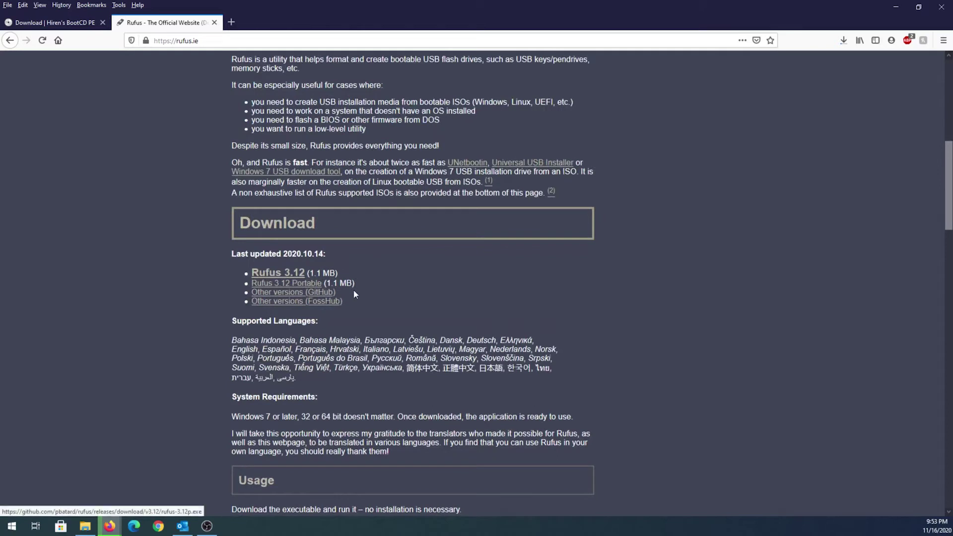
# Download Rufus 3.12 Portable, show its Downloads folder, and minimize Firefox
pyautogui.click(309, 290)
pyautogui.click(514, 255)
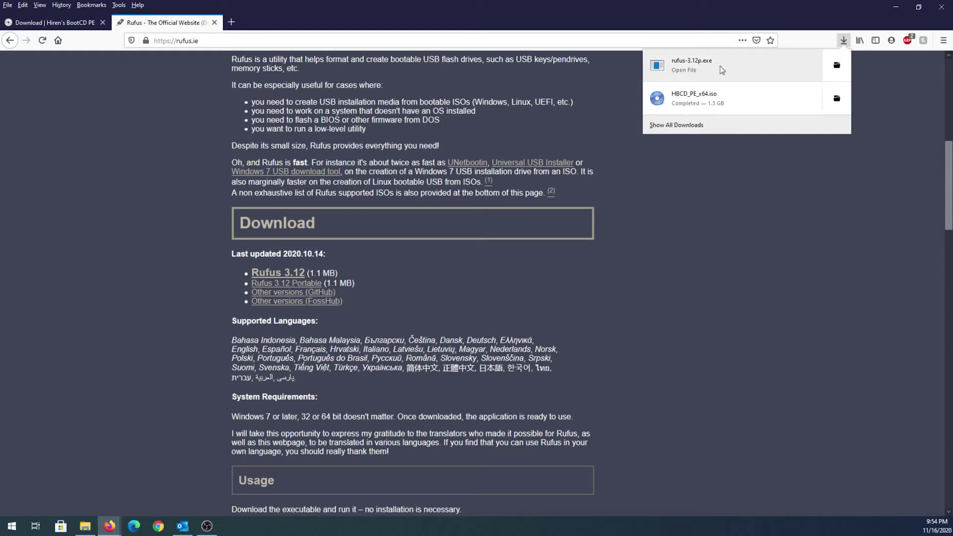
pyautogui.click(837, 64)
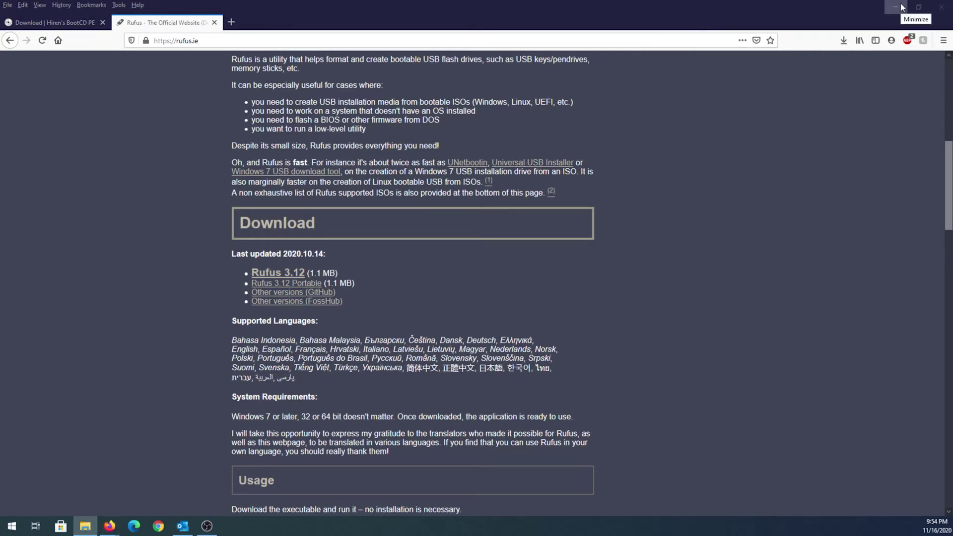
pyautogui.click(901, 7)
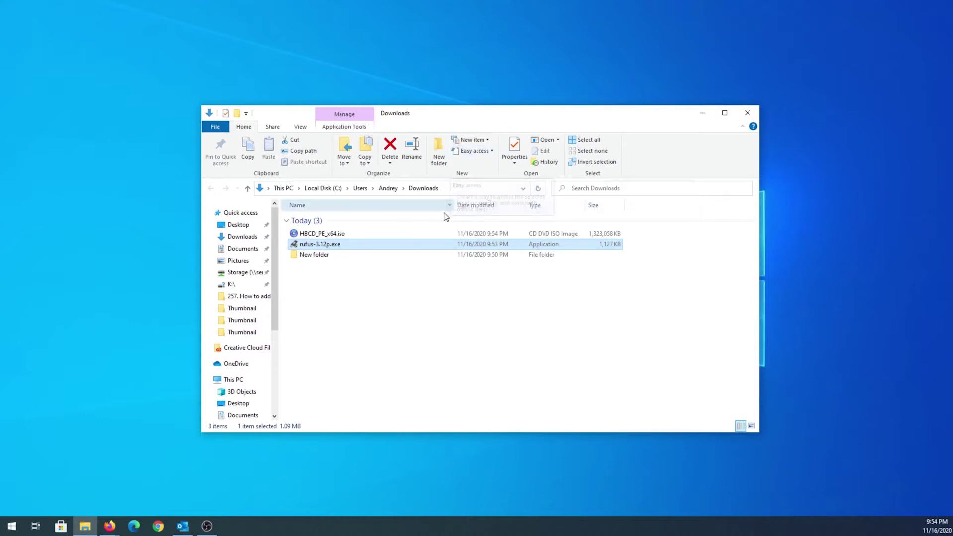
# Run rufus-3.12p.exe from the Downloads folder
pyautogui.doubleClick(321, 245)
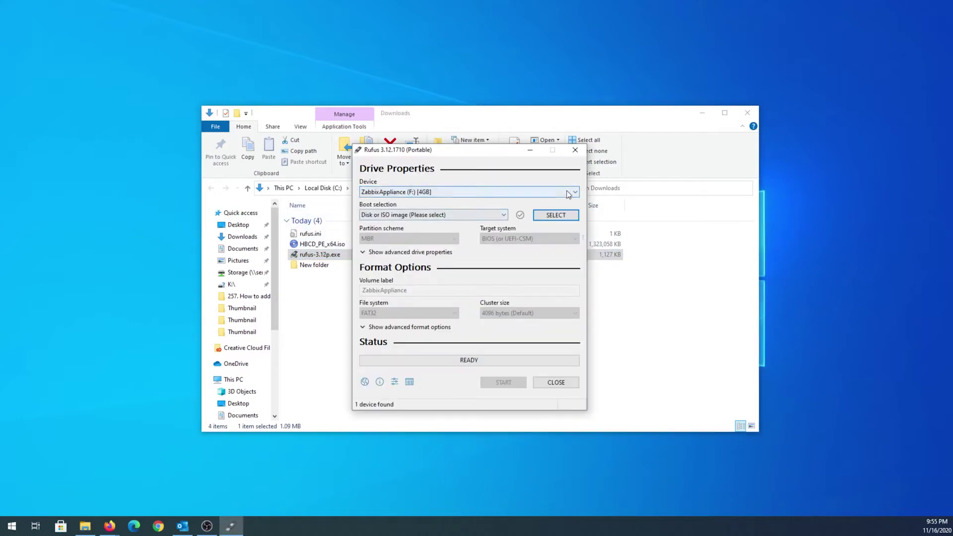
# Select ZabbixAppliance (F:) as the device and HBCD_PE_x64.iso as the boot image
pyautogui.click(571, 194)
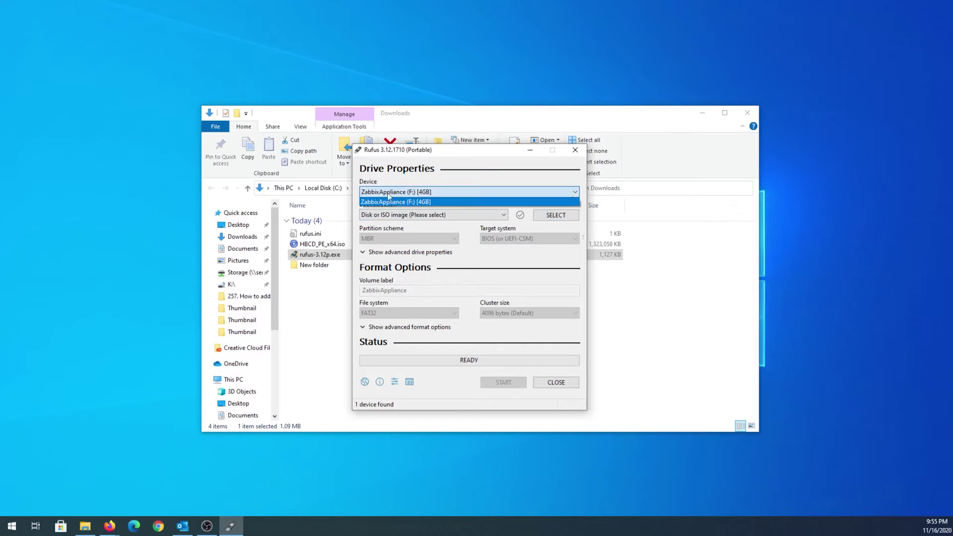
pyautogui.click(424, 208)
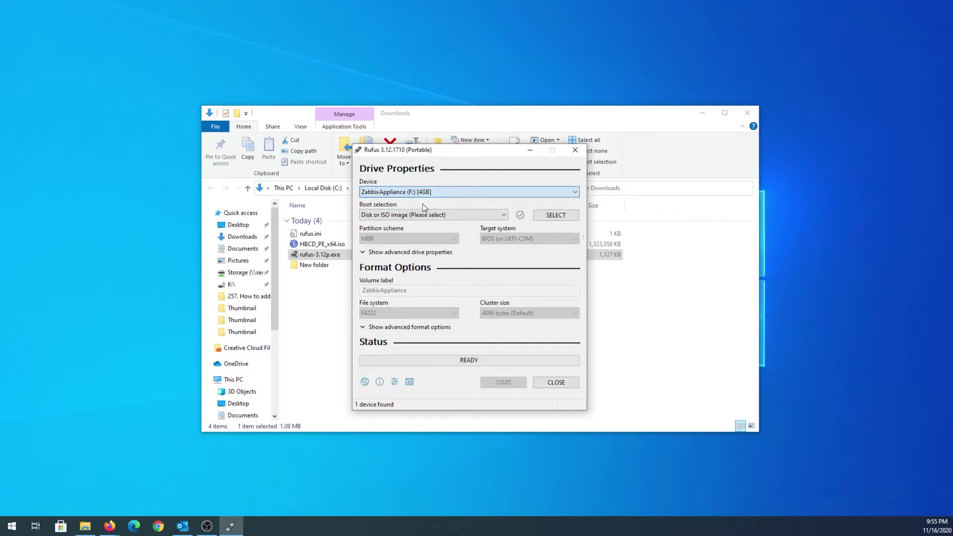
pyautogui.click(557, 215)
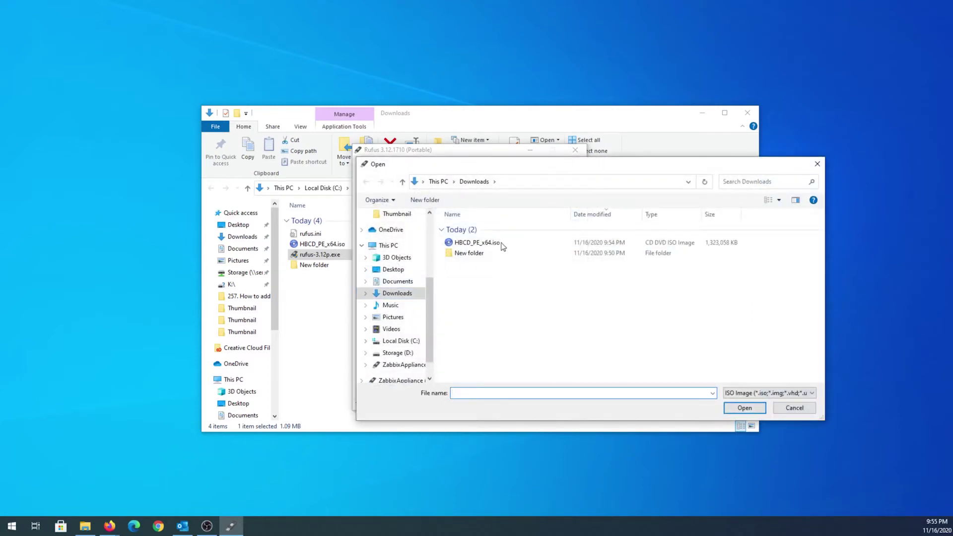
pyautogui.click(471, 247)
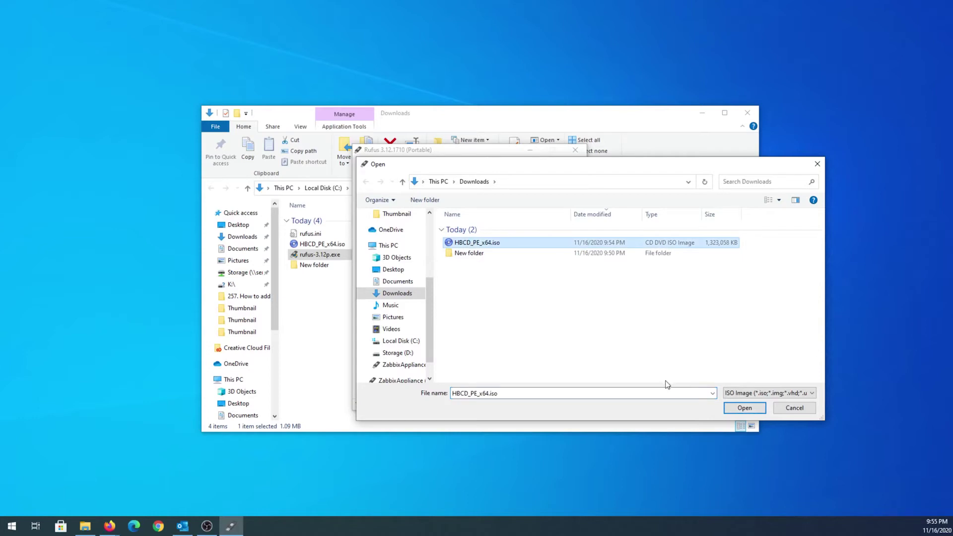
pyautogui.click(745, 408)
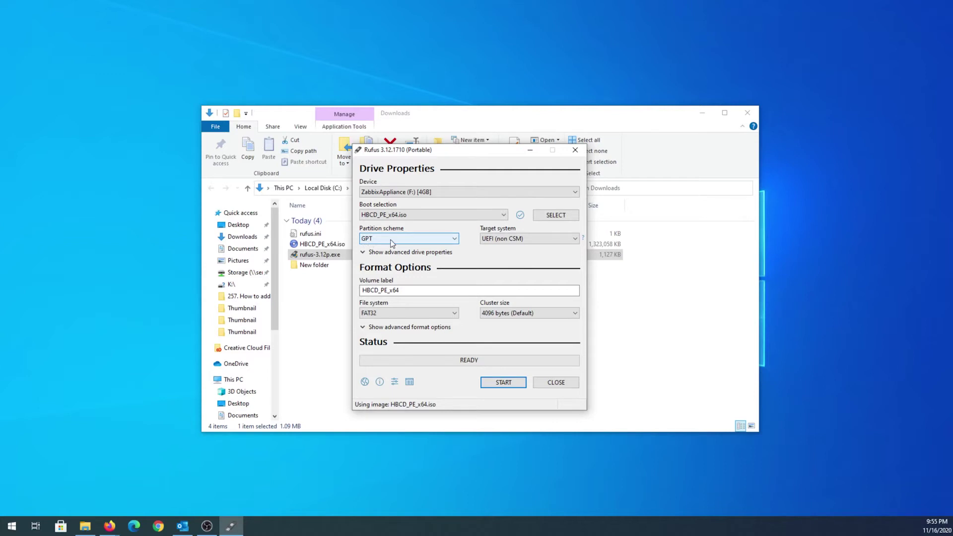
# Change the partition scheme from GPT to MBR and start writing the drive
pyautogui.click(391, 242)
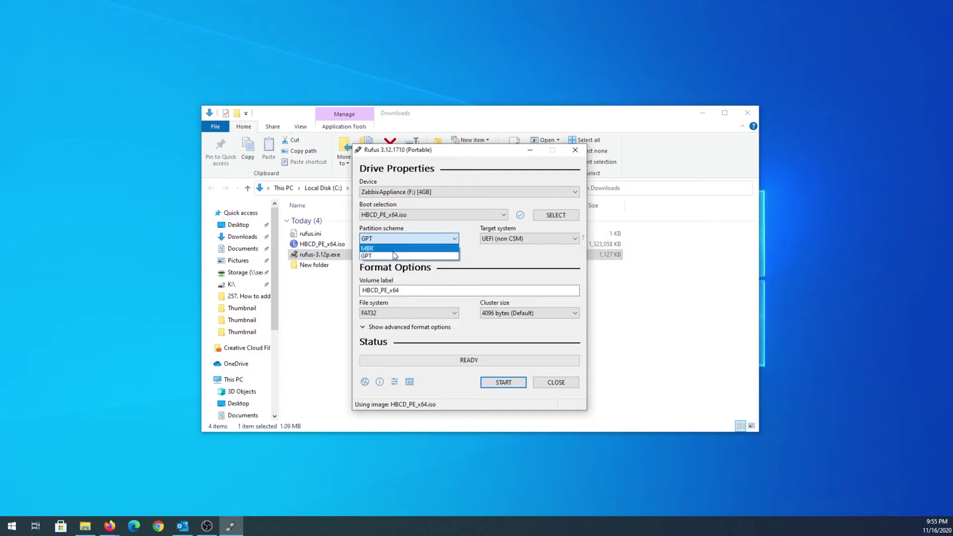
pyautogui.click(392, 249)
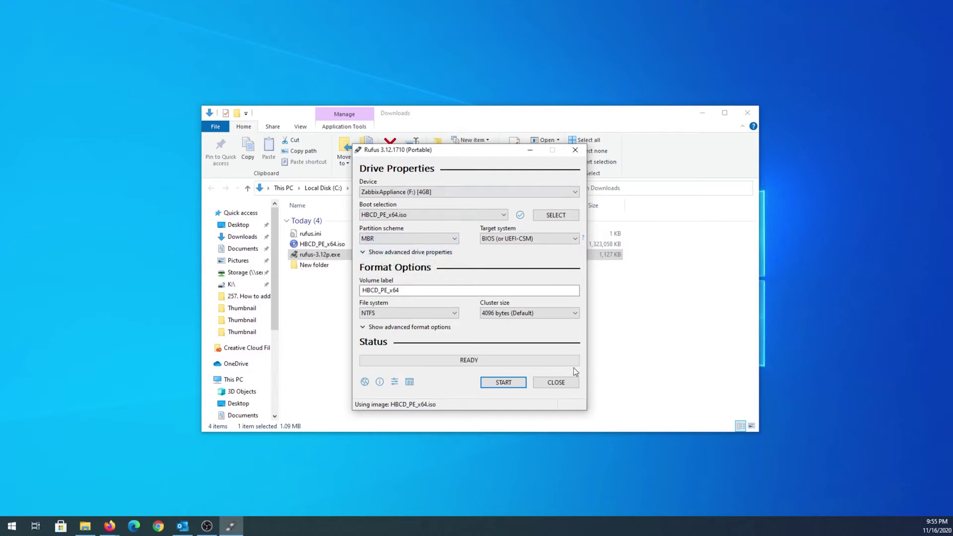
pyautogui.click(503, 384)
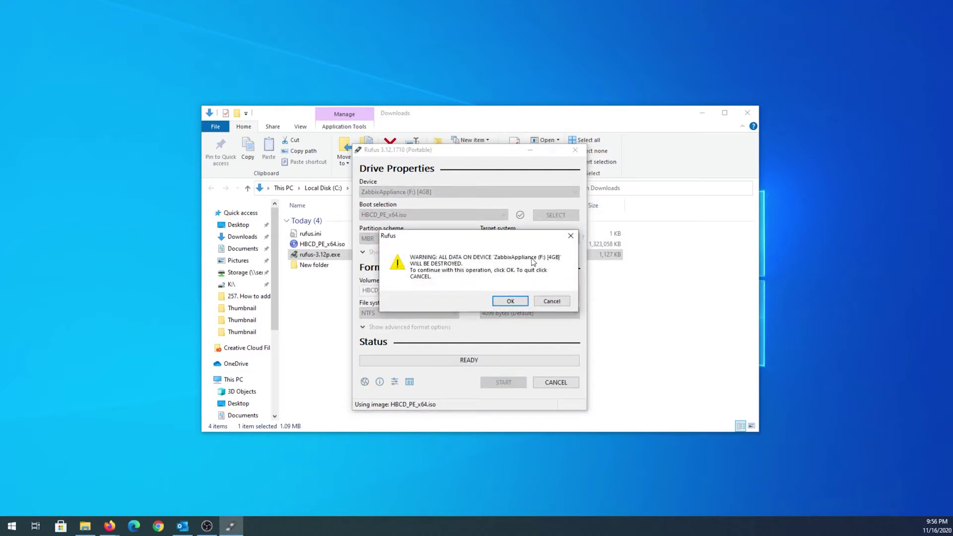
# Confirm erasing the 4GB drive, wait for READY, then close Rufus
pyautogui.click(518, 305)
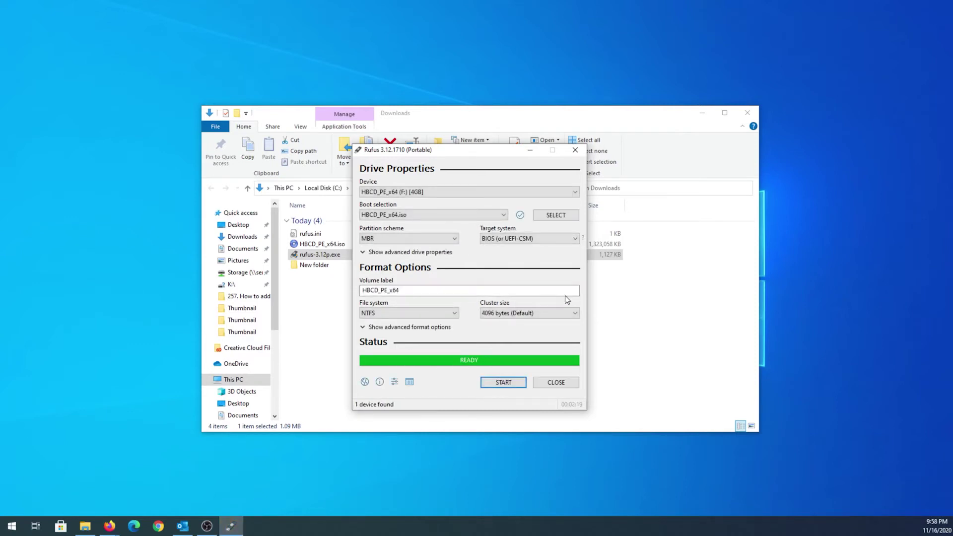
pyautogui.click(551, 382)
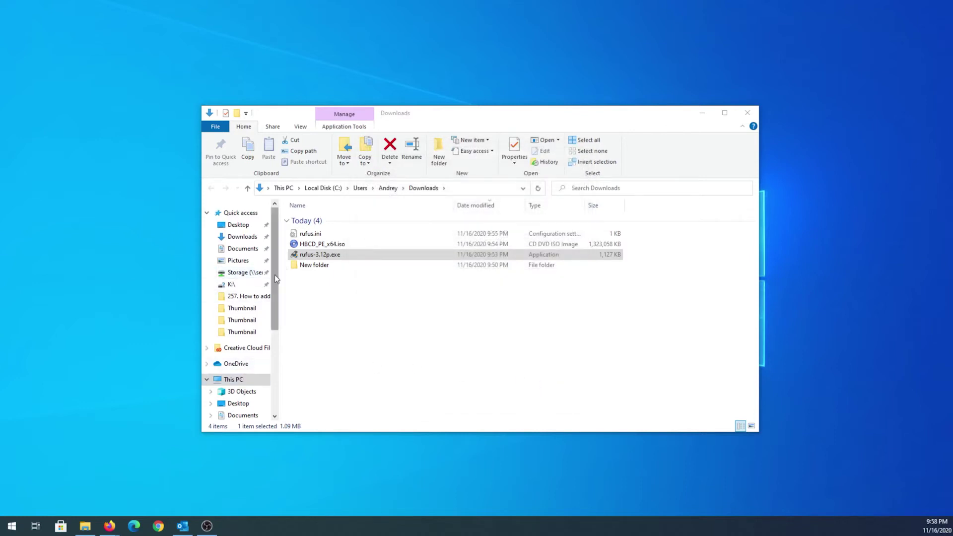
pyautogui.moveTo(274, 274); pyautogui.dragTo(275, 338)
# Eject the HBCD_PE_x64 (F:) drive from This PC
pyautogui.rightClick(243, 383)
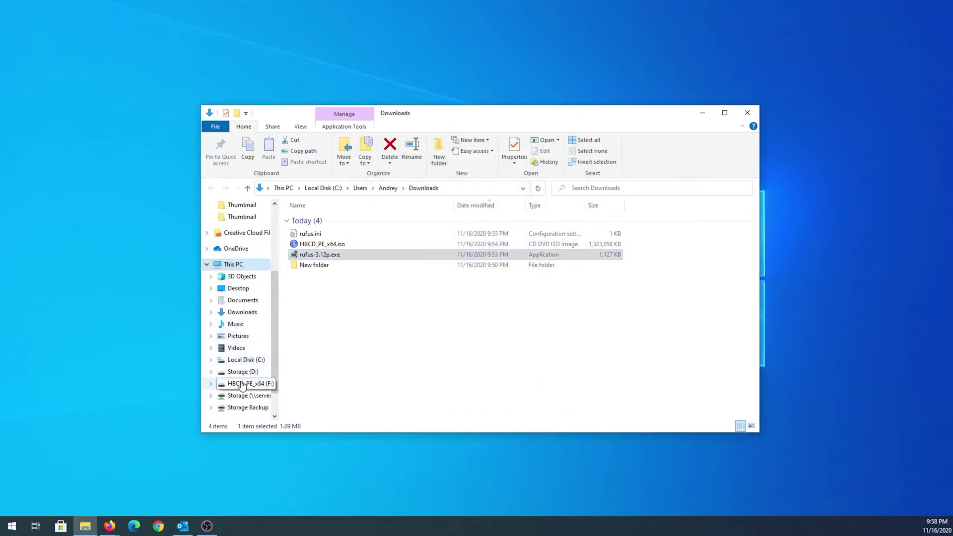
pyautogui.click(280, 305)
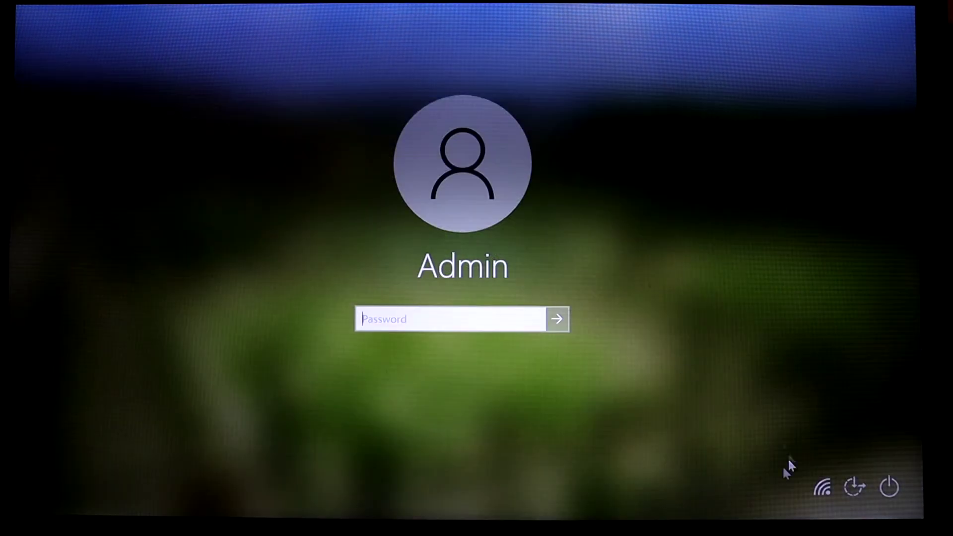
# Restart the laptop using the sign-in screen's power menu
pyautogui.click(891, 488)
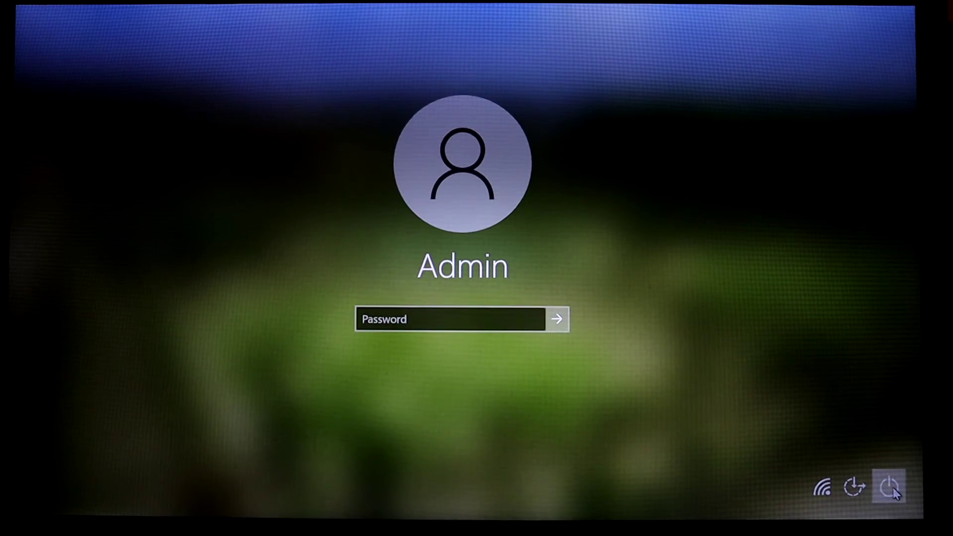
pyautogui.click(886, 455)
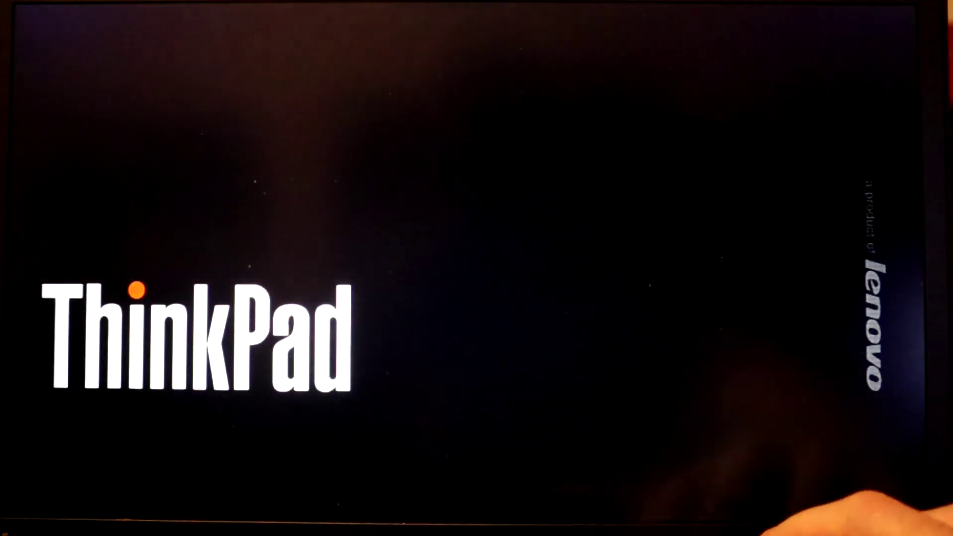
# Boot from USB HDD: USB Flash Disk via the F12 boot menu
pyautogui.press('F12')
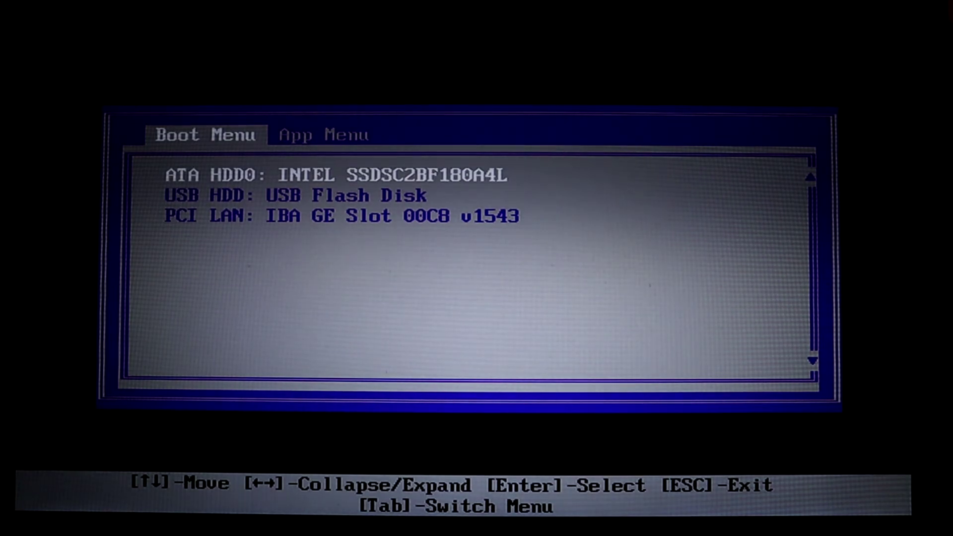
pyautogui.press('Down')
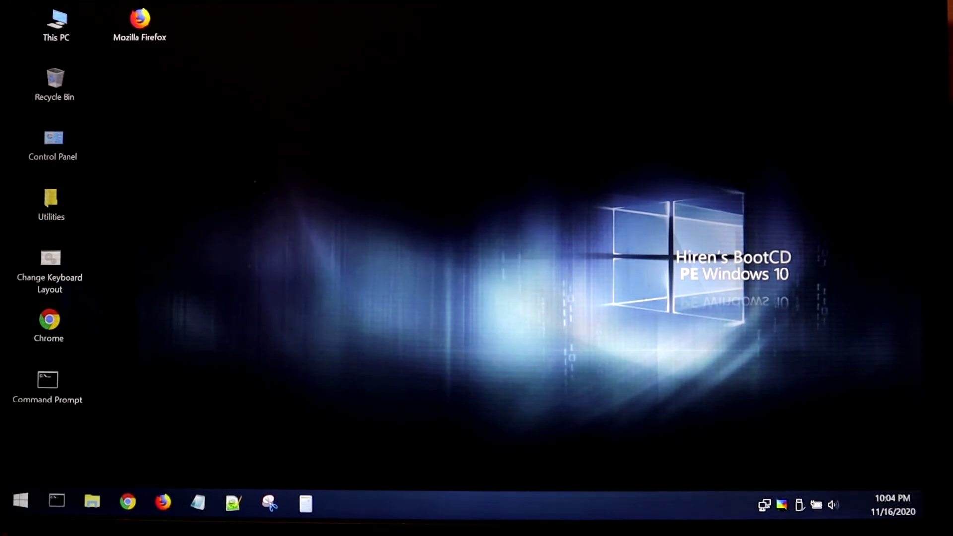
# Launch NT Password Edit from Start > All Programs > Security > Passwords
pyautogui.click(20, 501)
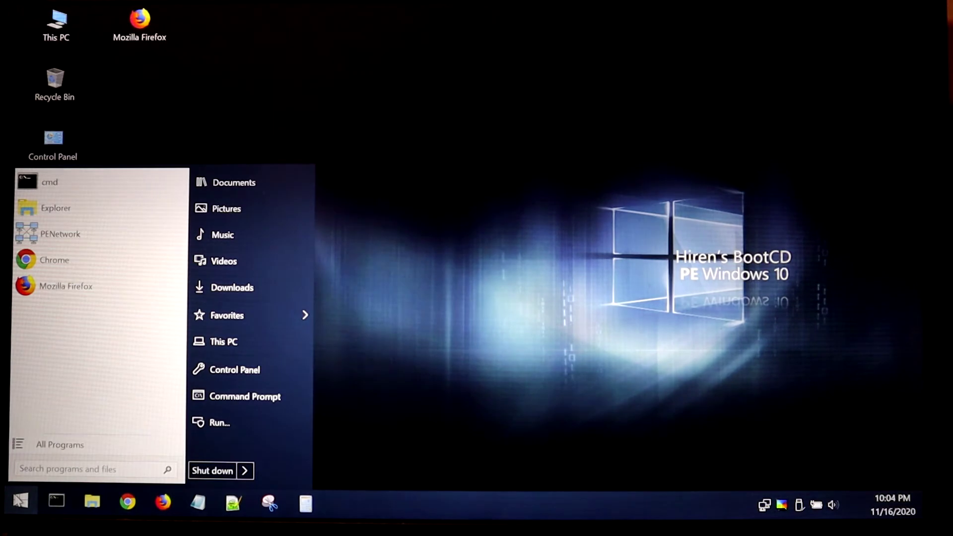
pyautogui.click(42, 449)
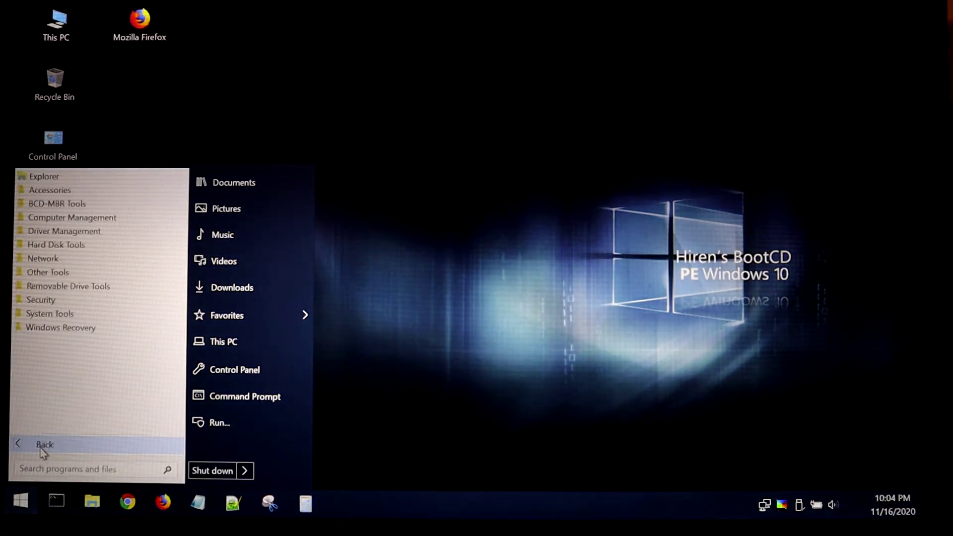
pyautogui.click(61, 301)
pyautogui.click(72, 342)
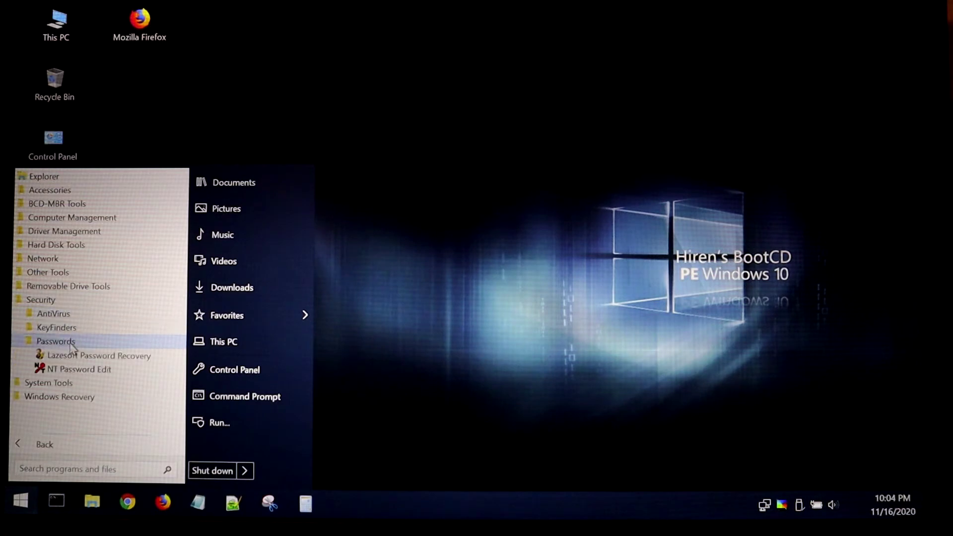
pyautogui.click(99, 370)
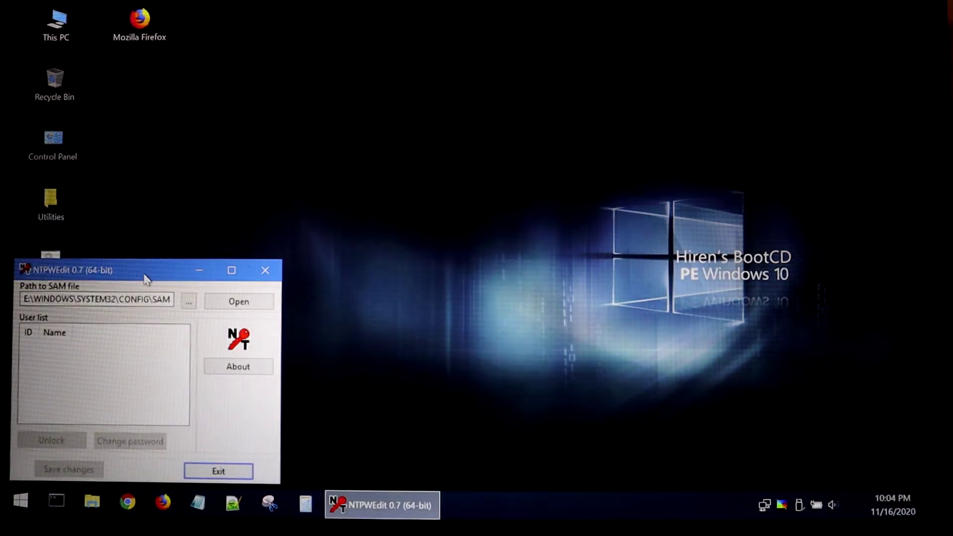
# Load the SAM file's user list in NTPWEdit and select the Admin account
pyautogui.moveTo(160, 274)
pyautogui.mouseDown()
pyautogui.moveTo(275, 248)
pyautogui.moveTo(406, 146)
pyautogui.mouseUp()
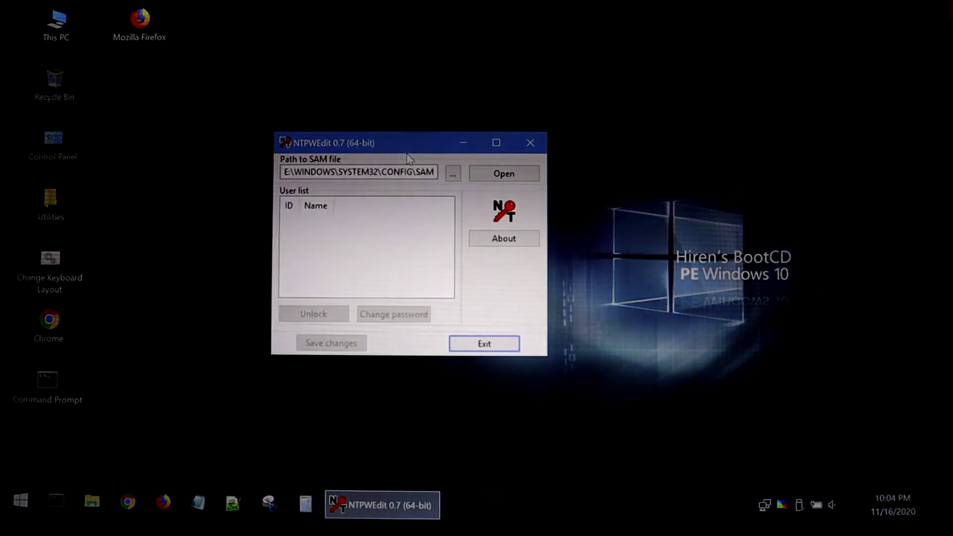
pyautogui.click(523, 177)
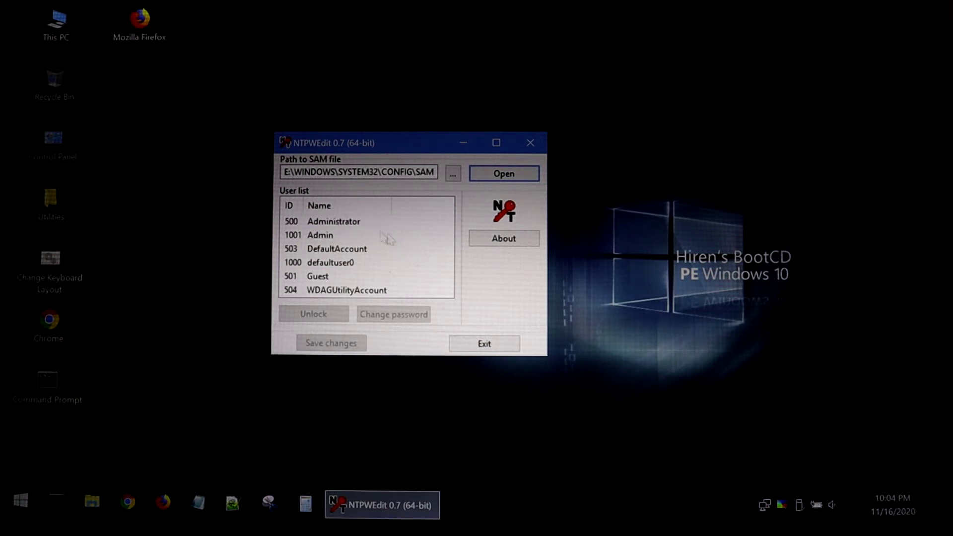
pyautogui.click(325, 240)
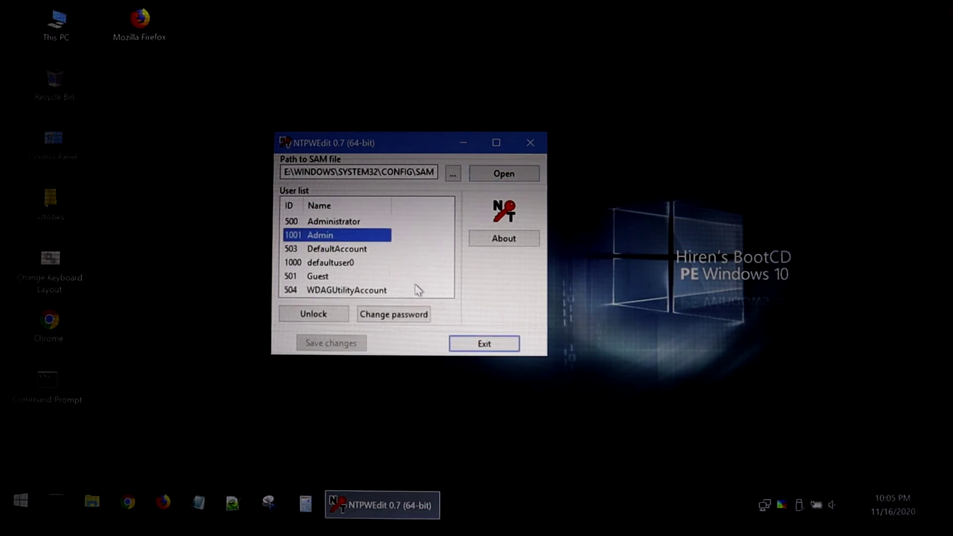
# Reset Admin to a blank password, save the change to SAM, and exit NTPWEdit
pyautogui.click(396, 326)
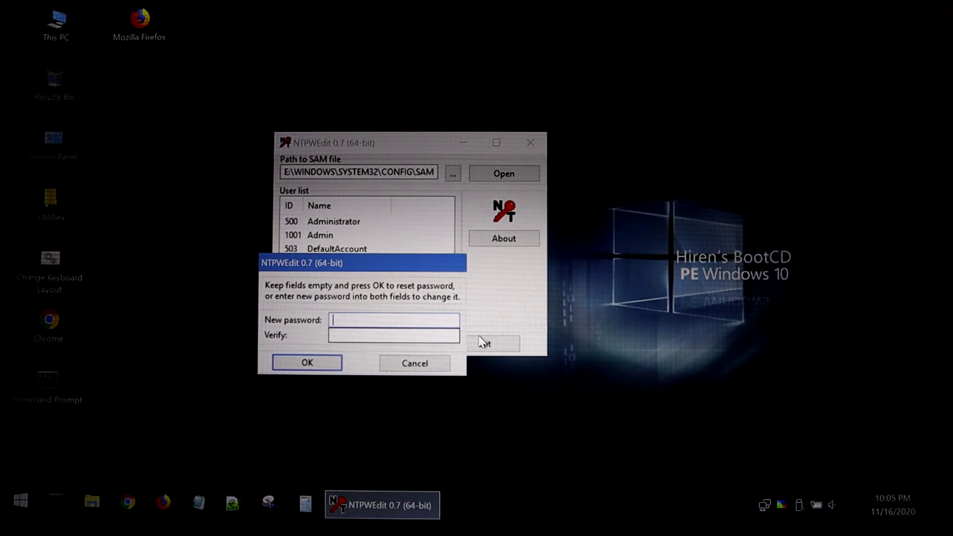
pyautogui.click(308, 363)
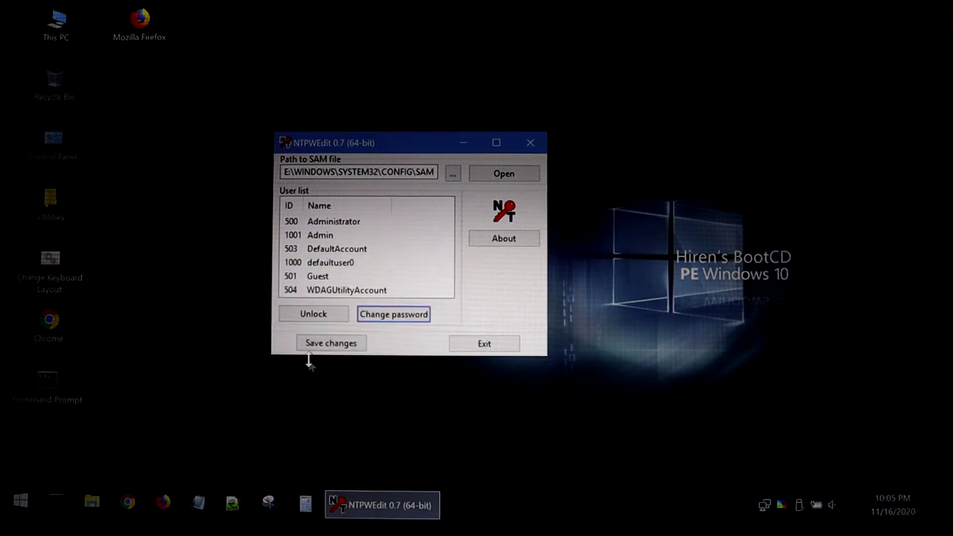
pyautogui.click(326, 350)
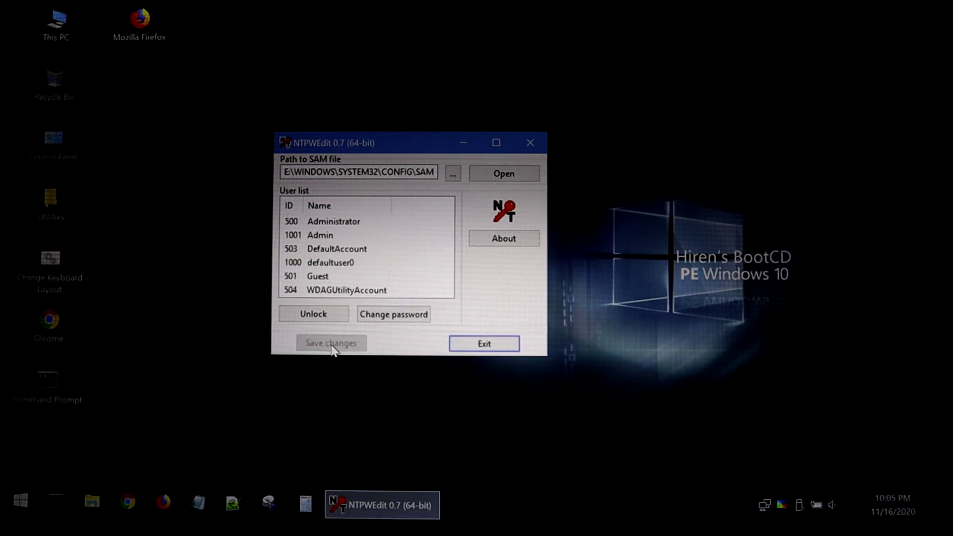
pyautogui.click(479, 347)
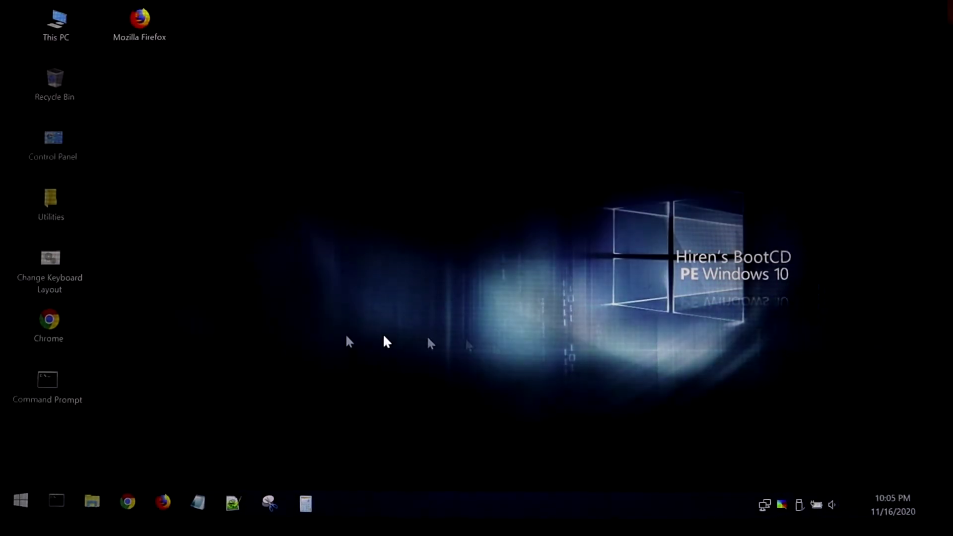
# Restart Hiren's BootCD PE using the Start menu's shut down options
pyautogui.click(20, 500)
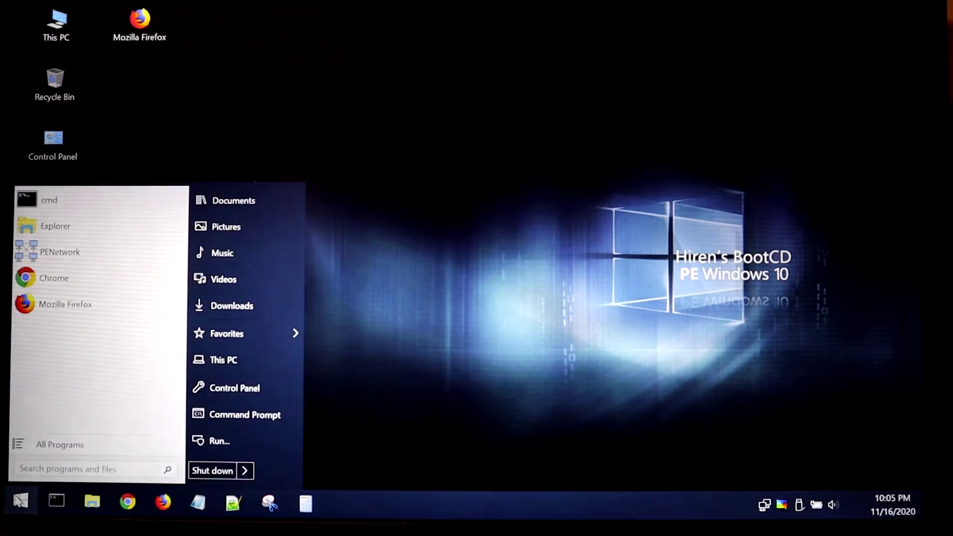
pyautogui.click(244, 472)
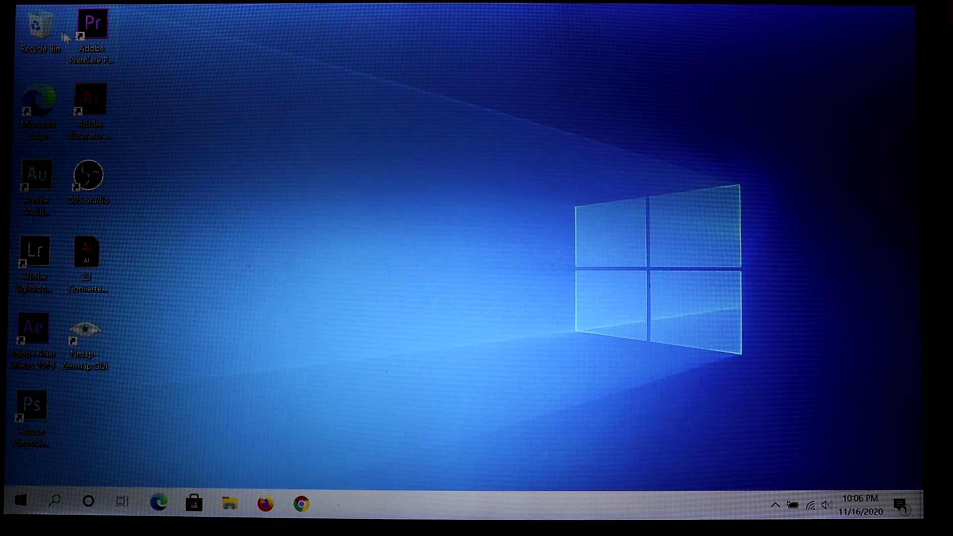
# Manage This PC, list Local Users and Groups > Users, and right-click the Admin account
pyautogui.doubleClick(42, 29)
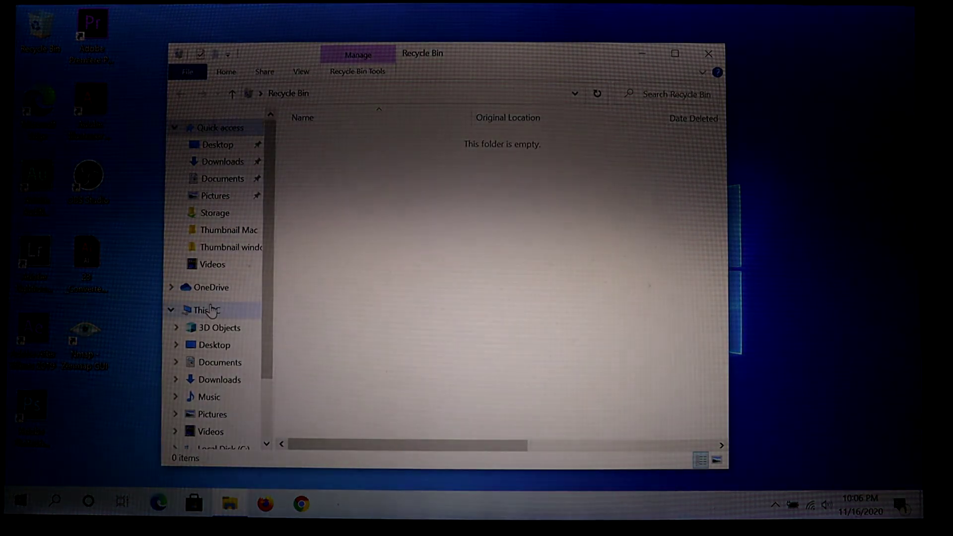
pyautogui.rightClick(208, 310)
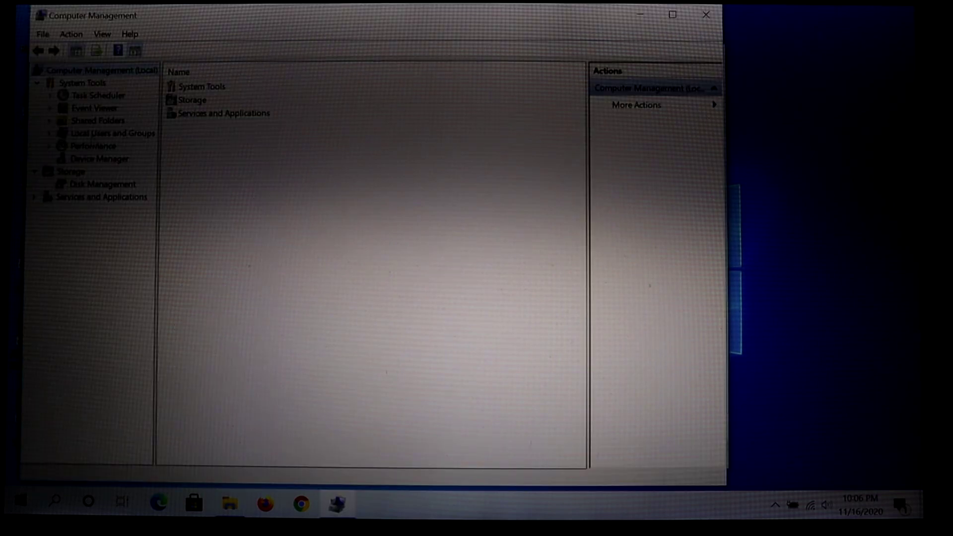
pyautogui.click(112, 134)
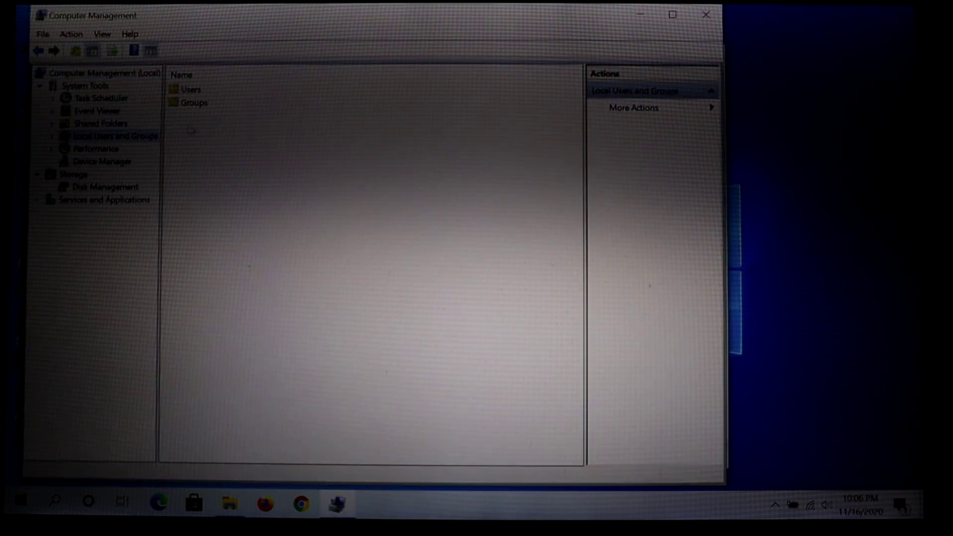
pyautogui.doubleClick(202, 93)
pyautogui.click(195, 91)
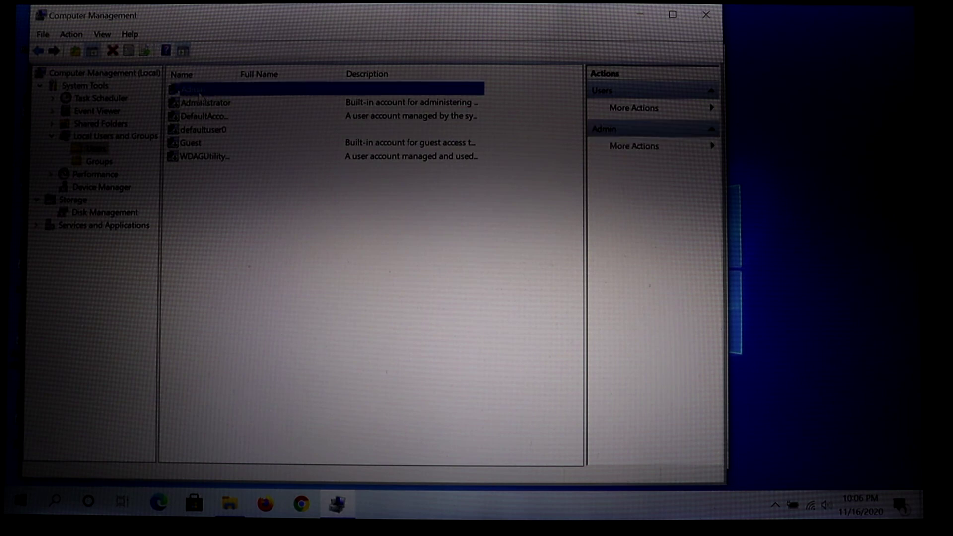
pyautogui.rightClick(205, 91)
# Choose Set Password for Admin, pass the warning, and enter and confirm the new password
pyautogui.click(224, 102)
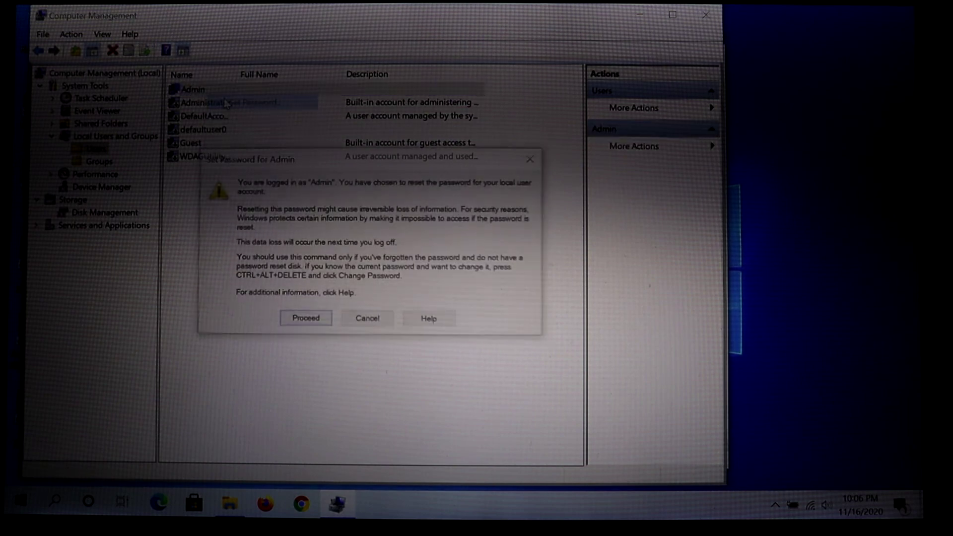
pyautogui.click(311, 321)
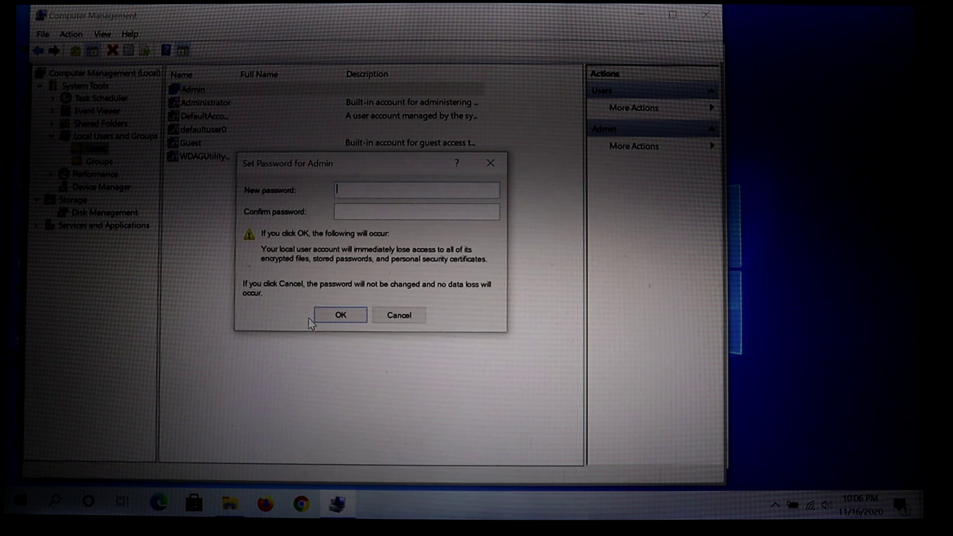
pyautogui.write('pssword')
pyautogui.press('Tab')
pyautogui.write('password')
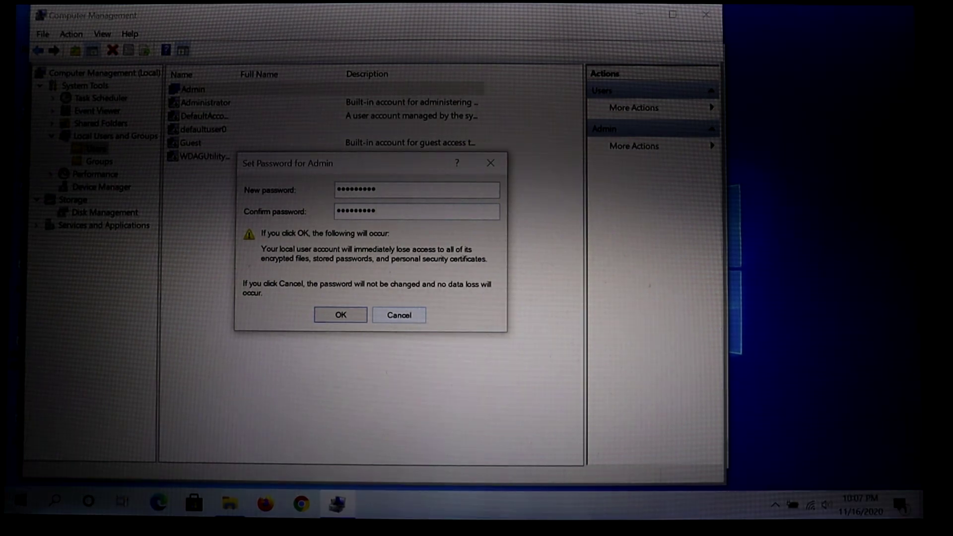
pyautogui.click(353, 321)
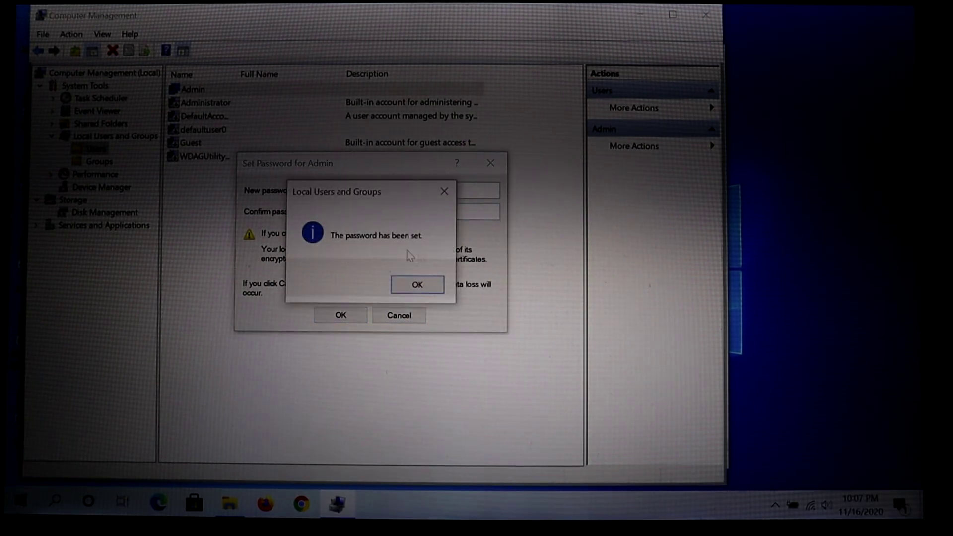
pyautogui.click(426, 287)
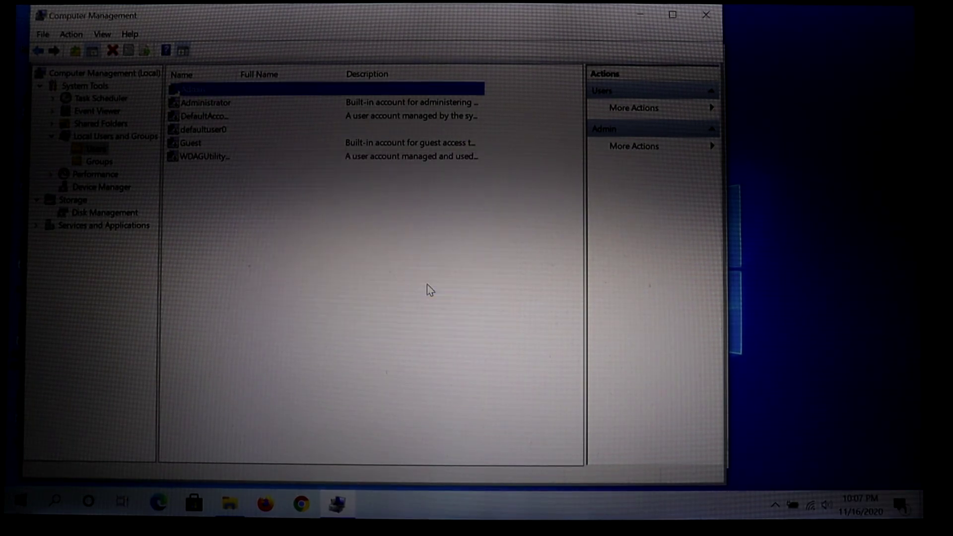